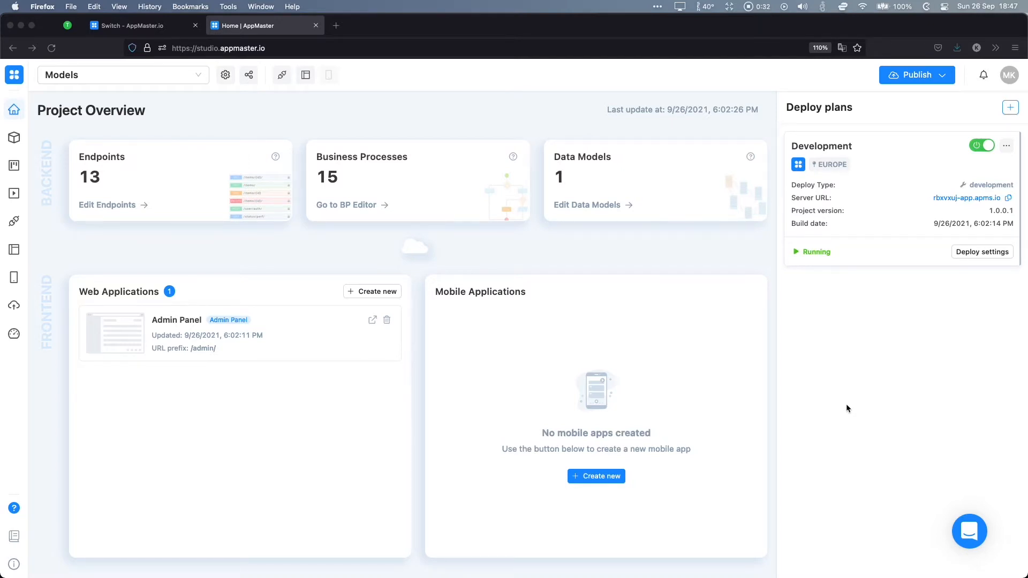
# Add a user group labelled Partner to the Auth module and save the module settings
pyautogui.click(16, 140)
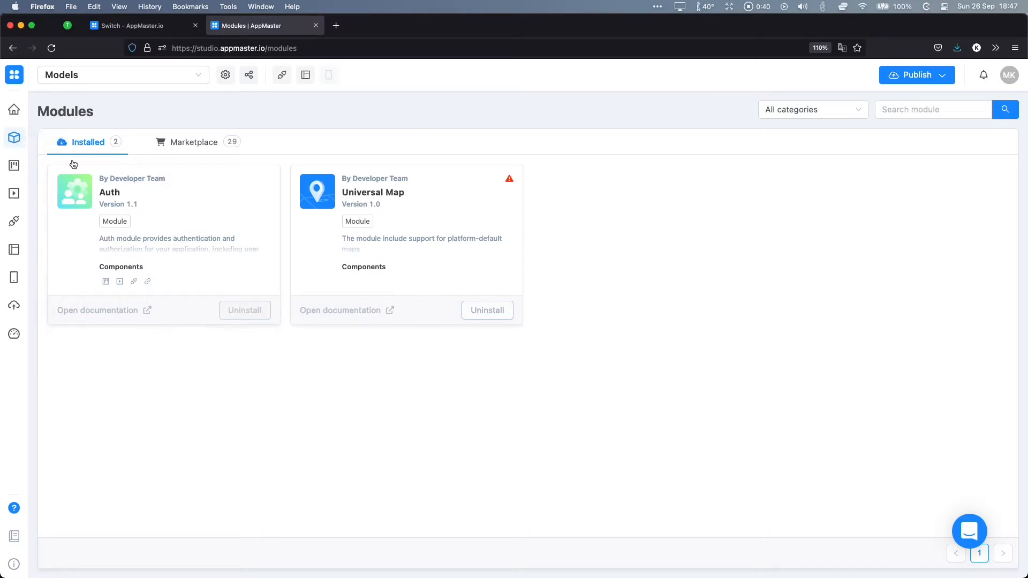
pyautogui.click(198, 209)
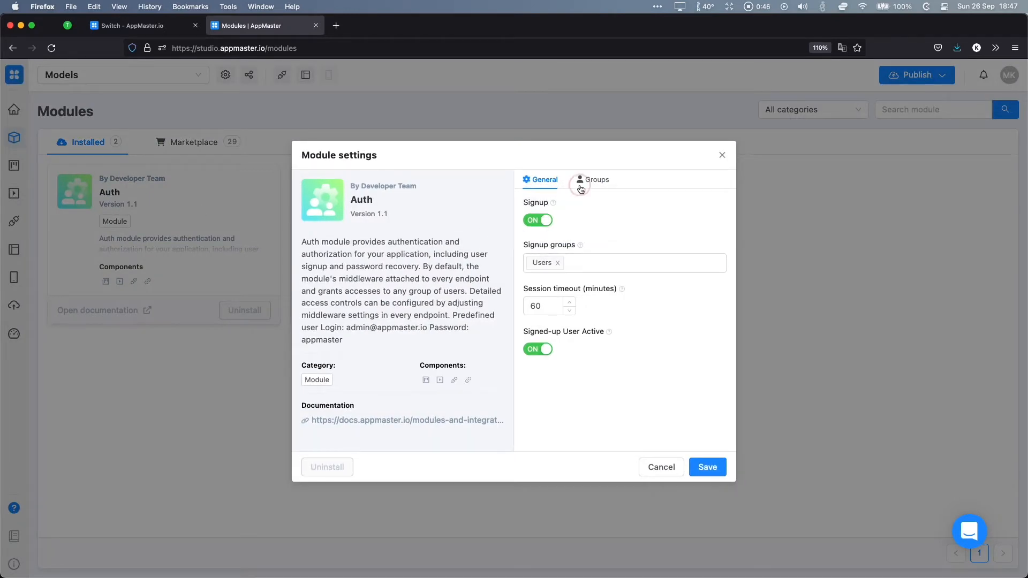
pyautogui.click(591, 180)
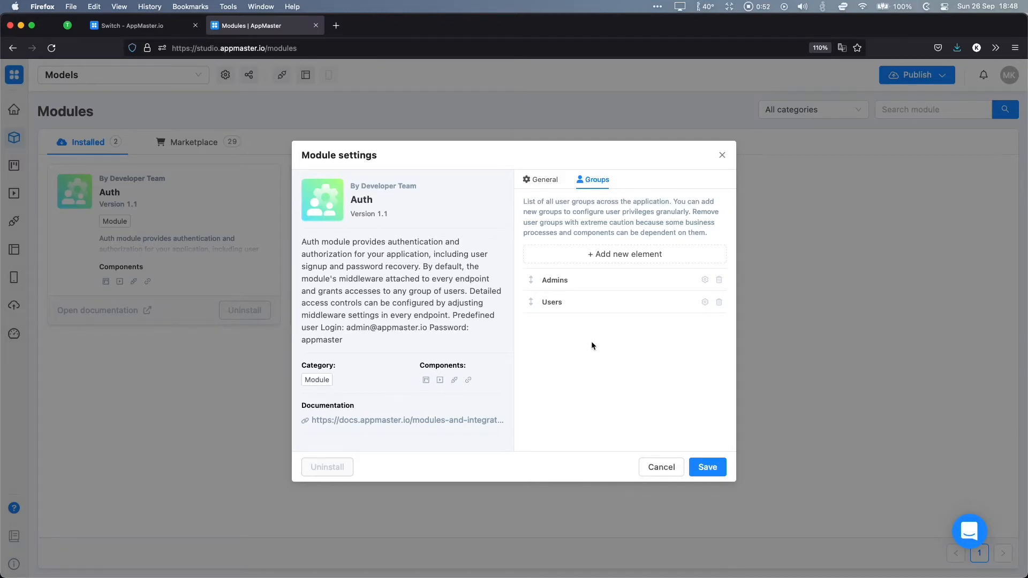
pyautogui.click(587, 253)
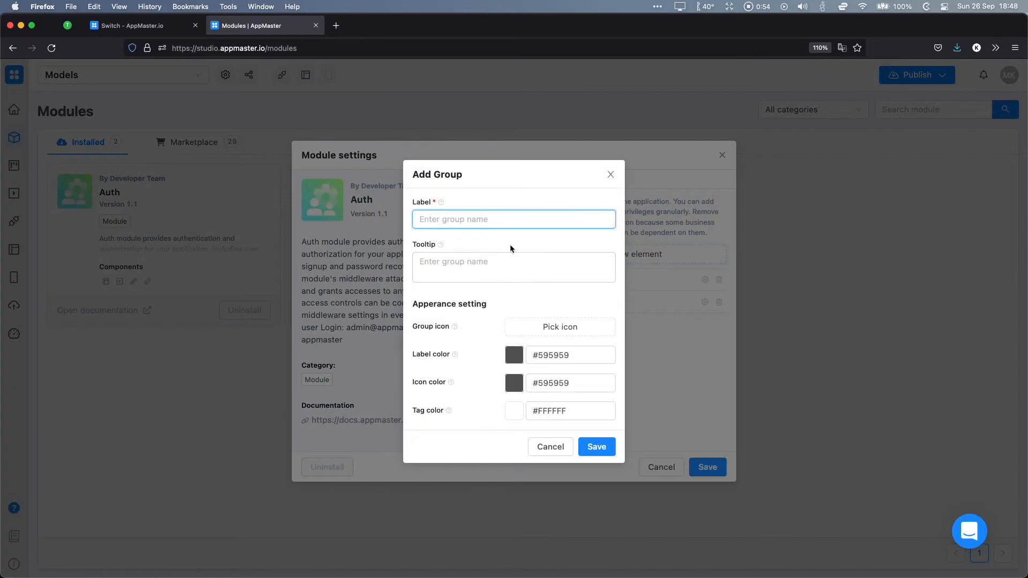
pyautogui.write('Partner')
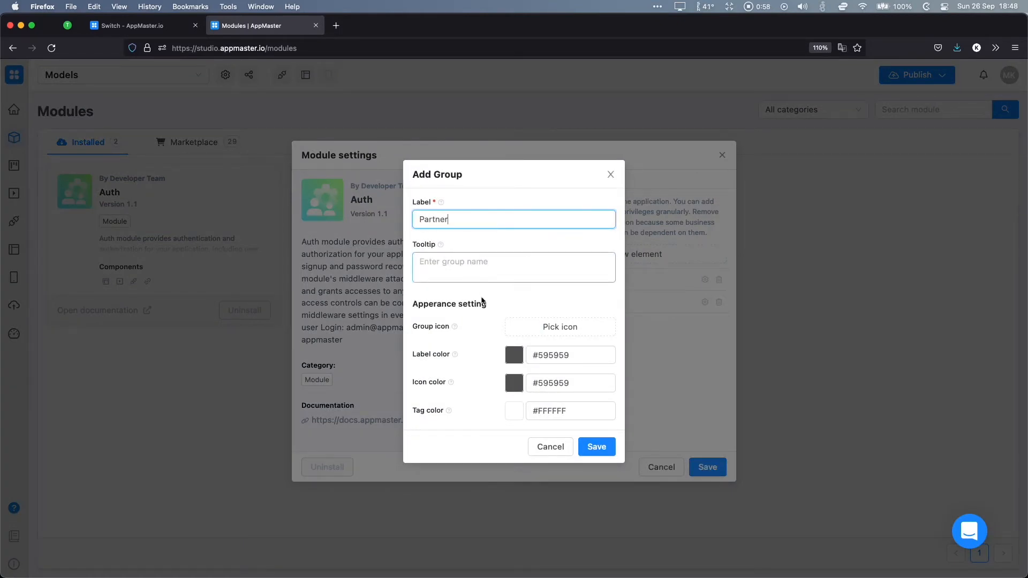
pyautogui.click(607, 447)
pyautogui.click(557, 179)
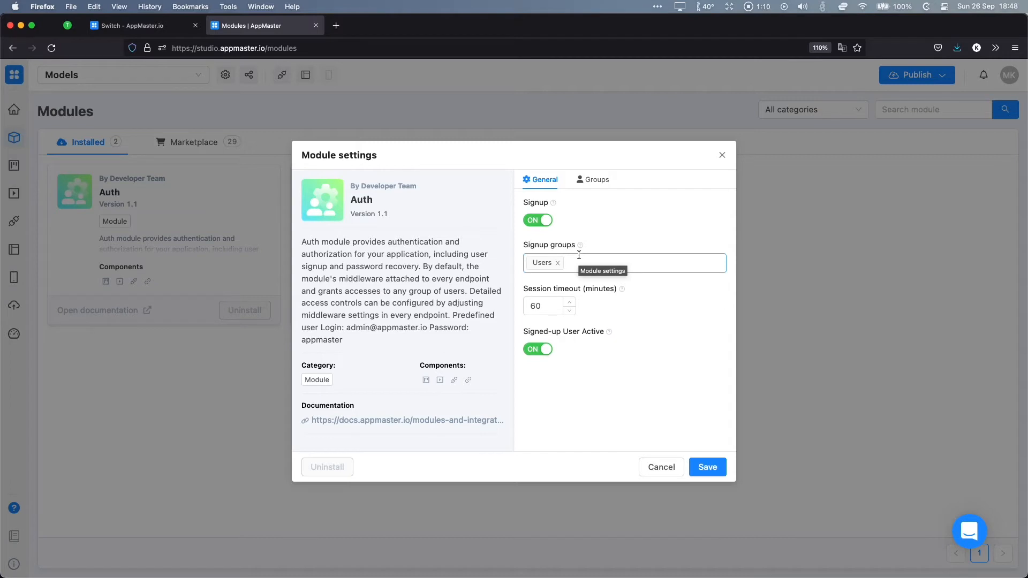
pyautogui.click(709, 468)
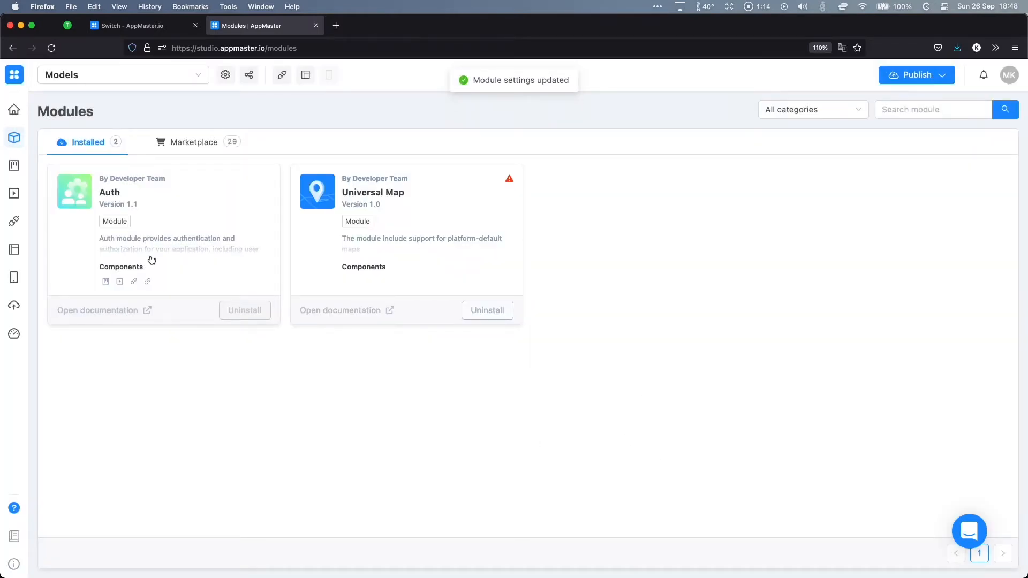
# Examine the endpoint routes in the City and Auth groups
pyautogui.click(19, 227)
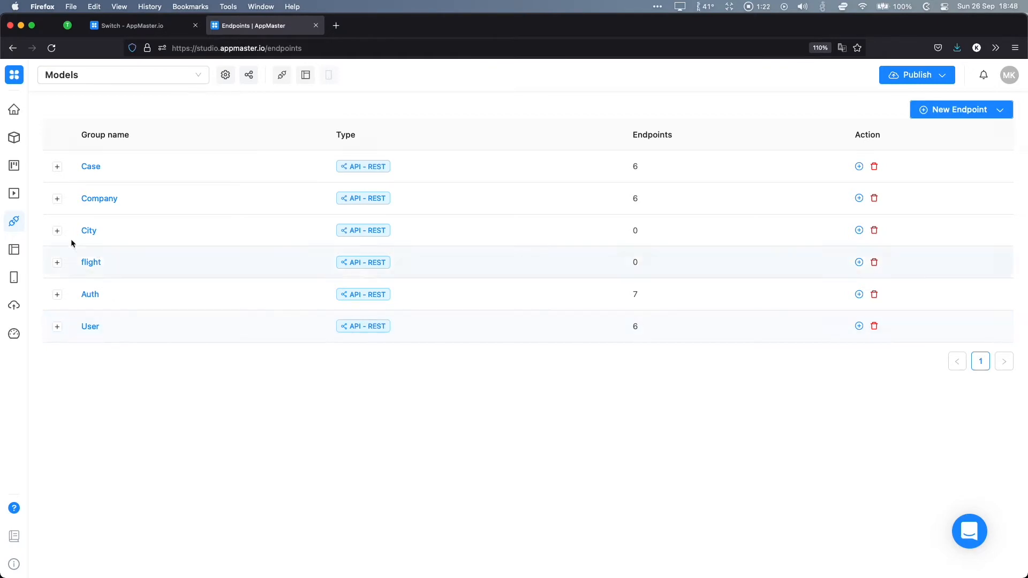
pyautogui.click(57, 231)
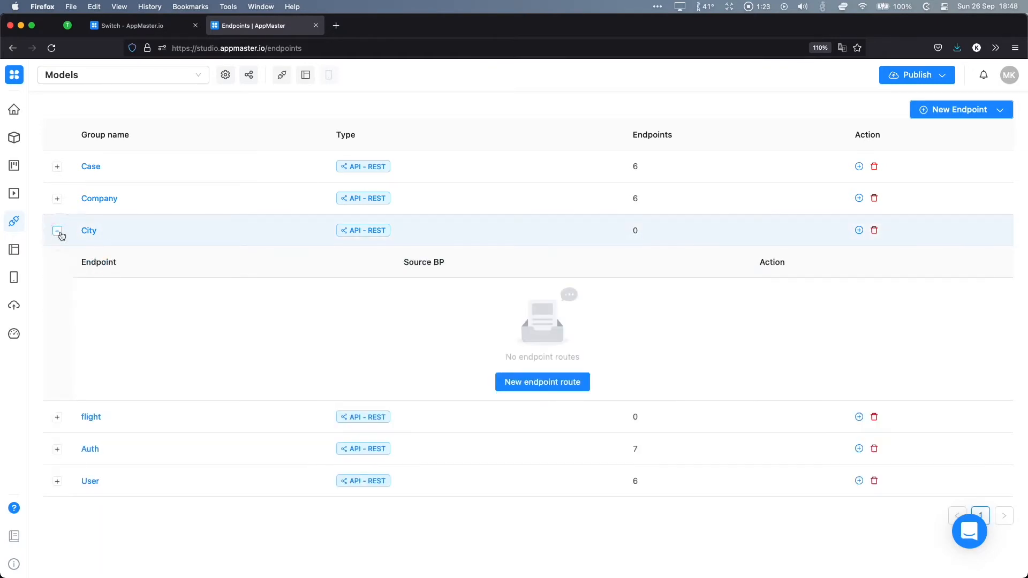
pyautogui.click(57, 418)
pyautogui.click(58, 421)
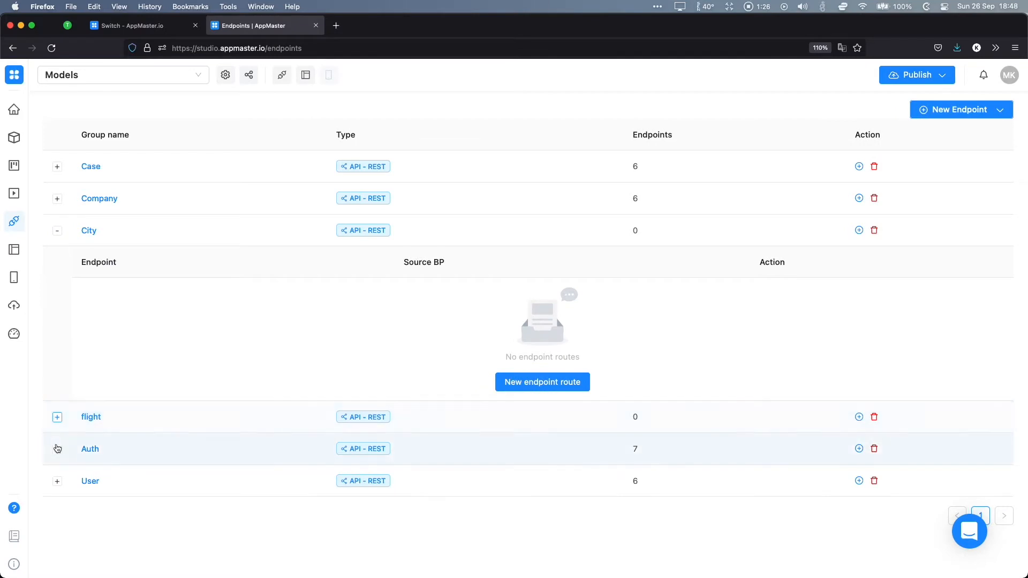
pyautogui.click(58, 449)
pyautogui.scroll(-5, 75, 455)
pyautogui.scroll(-1, 81, 482)
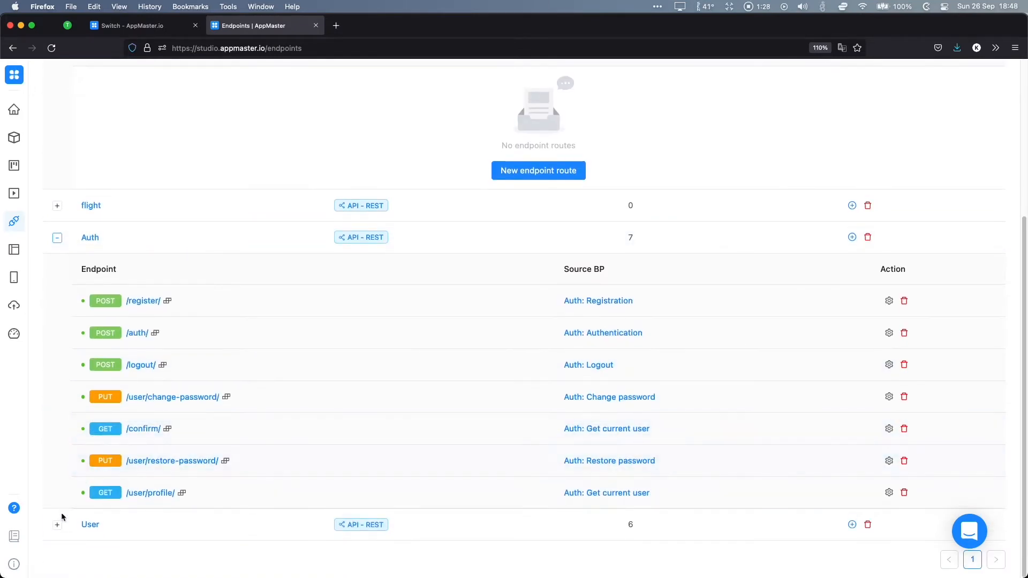
# Open the Token Auth middleware settings of the POST /users/ endpoint, and switch the middleware off and on again
pyautogui.click(57, 524)
pyautogui.scroll(-6, 171, 472)
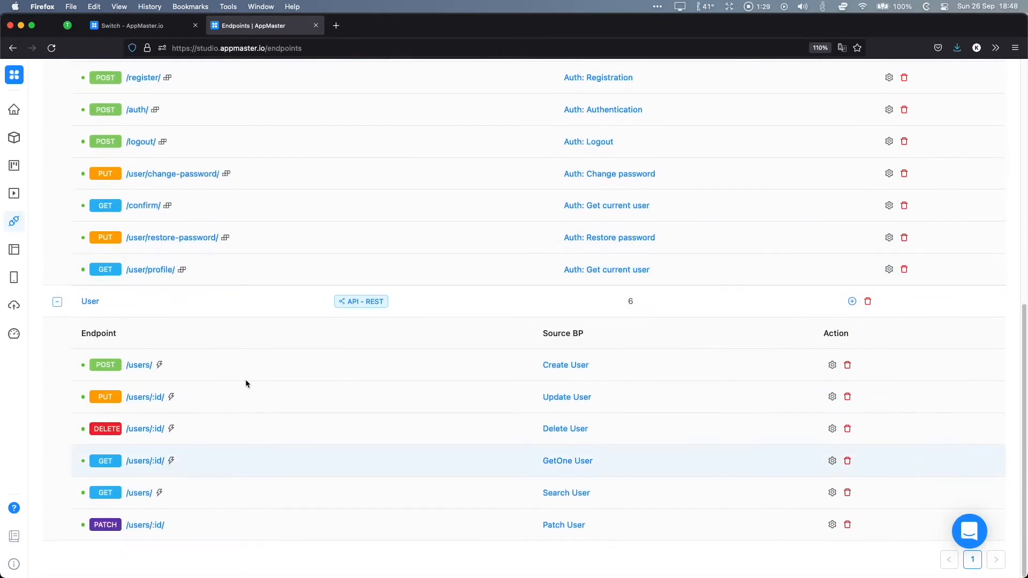
pyautogui.click(832, 365)
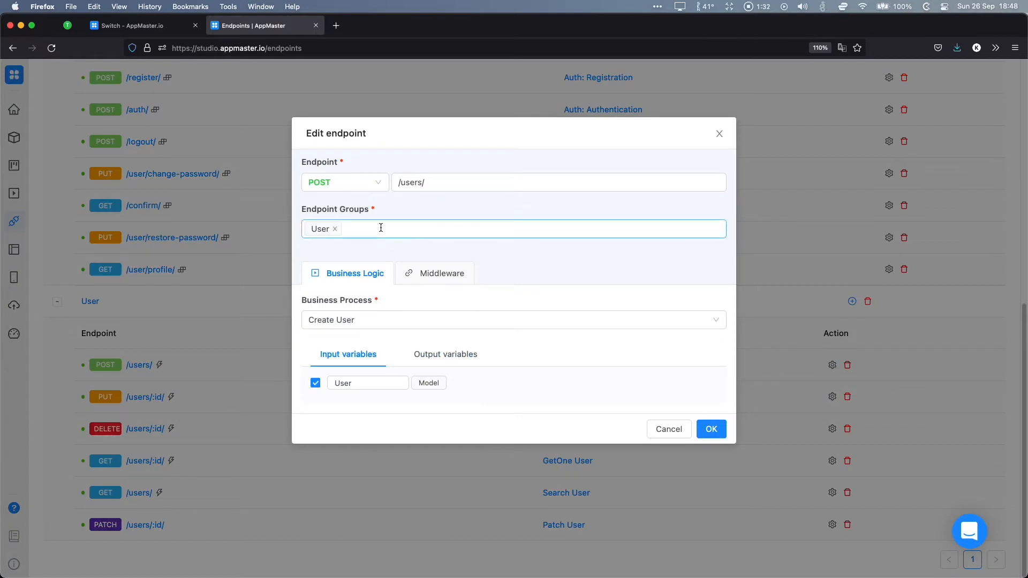
pyautogui.click(416, 280)
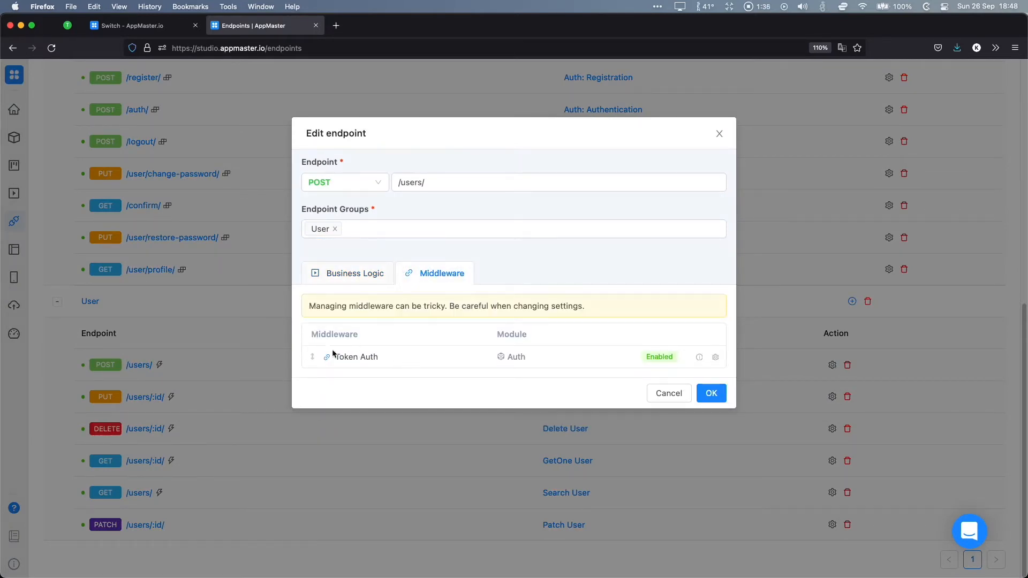
pyautogui.click(715, 358)
pyautogui.click(485, 180)
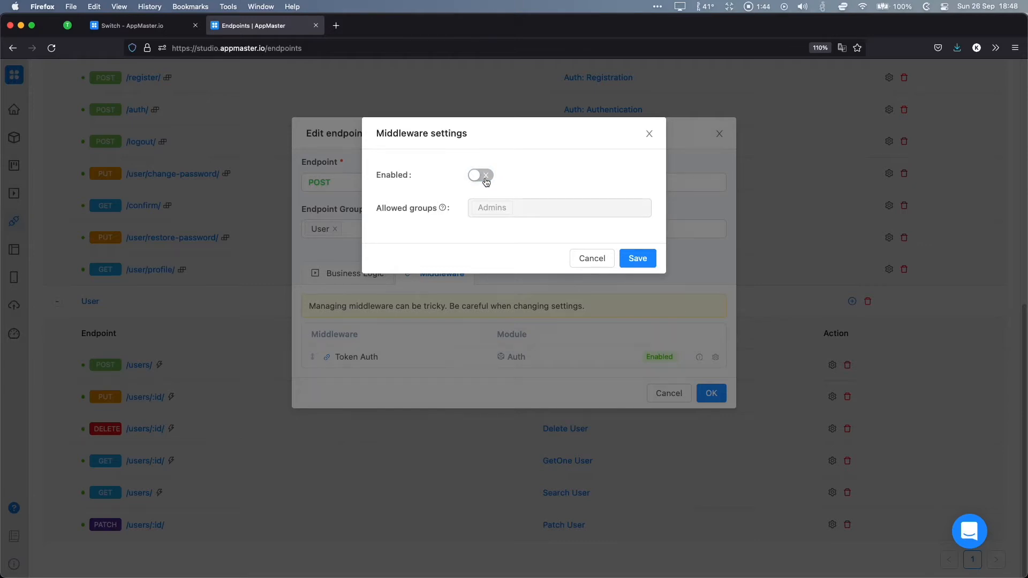
pyautogui.click(485, 180)
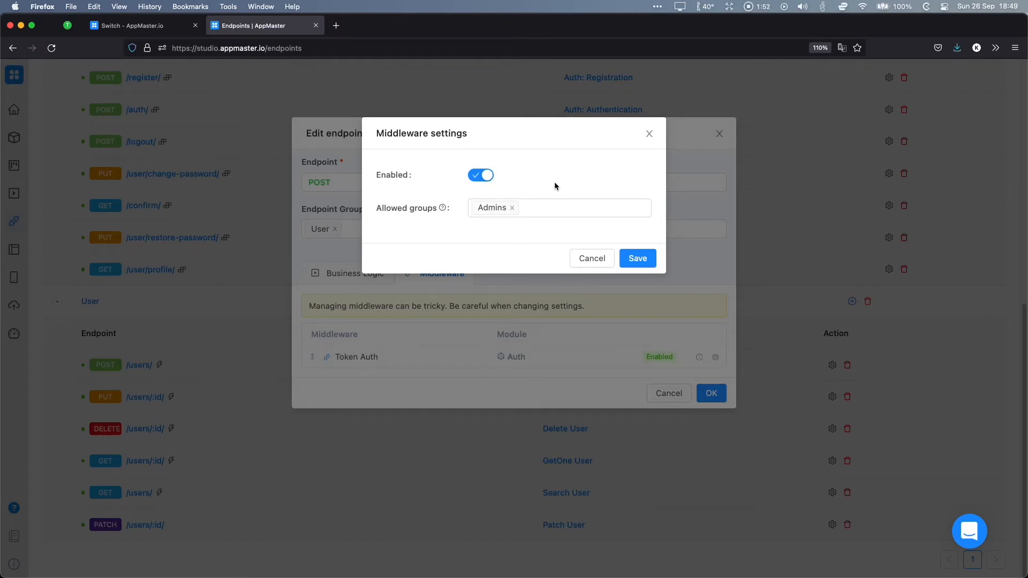
# Add Partner to the allowed groups of the Token Auth middleware and save the endpoint
pyautogui.click(553, 204)
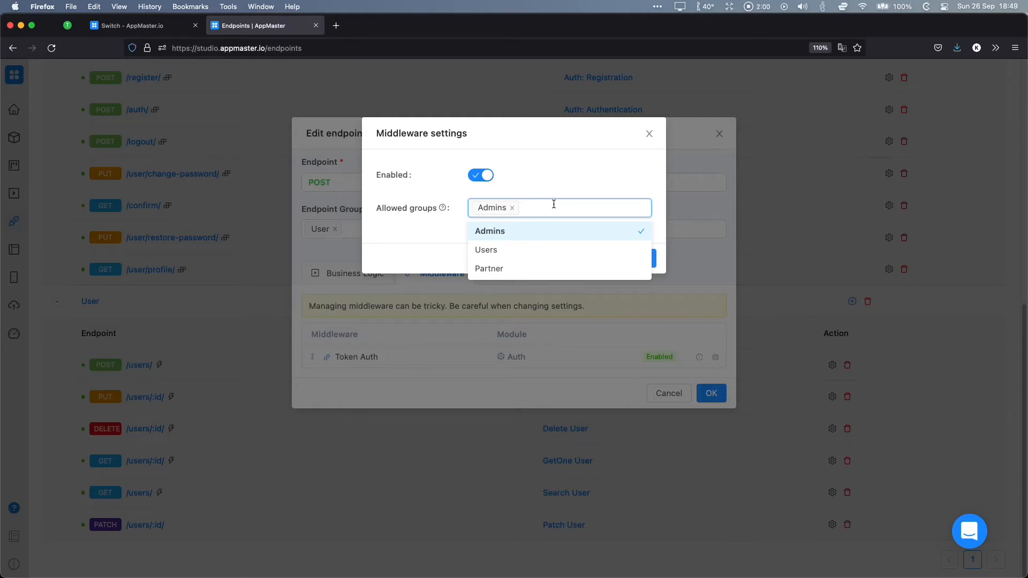
pyautogui.click(491, 269)
pyautogui.click(580, 186)
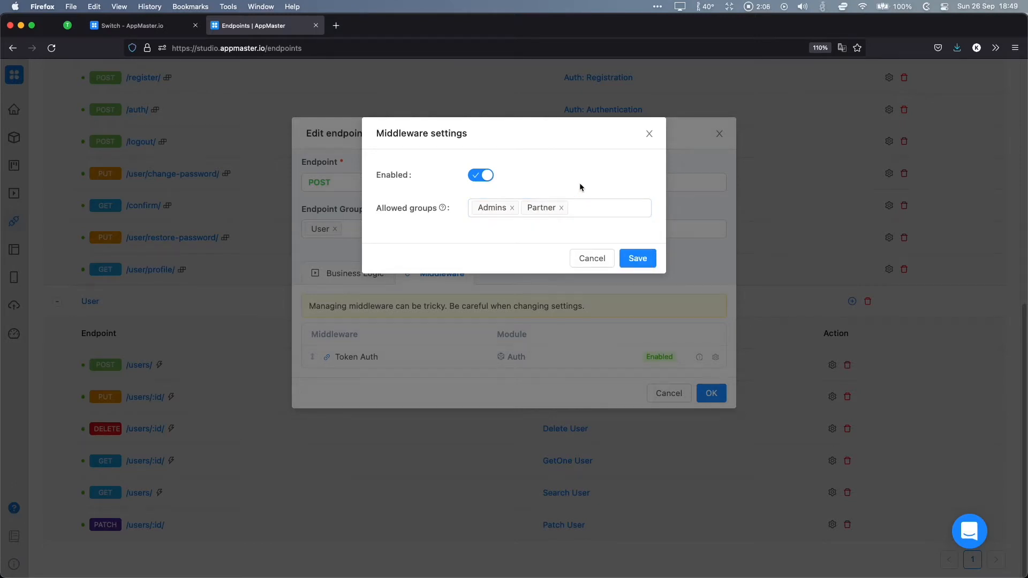
pyautogui.click(635, 261)
pyautogui.click(711, 393)
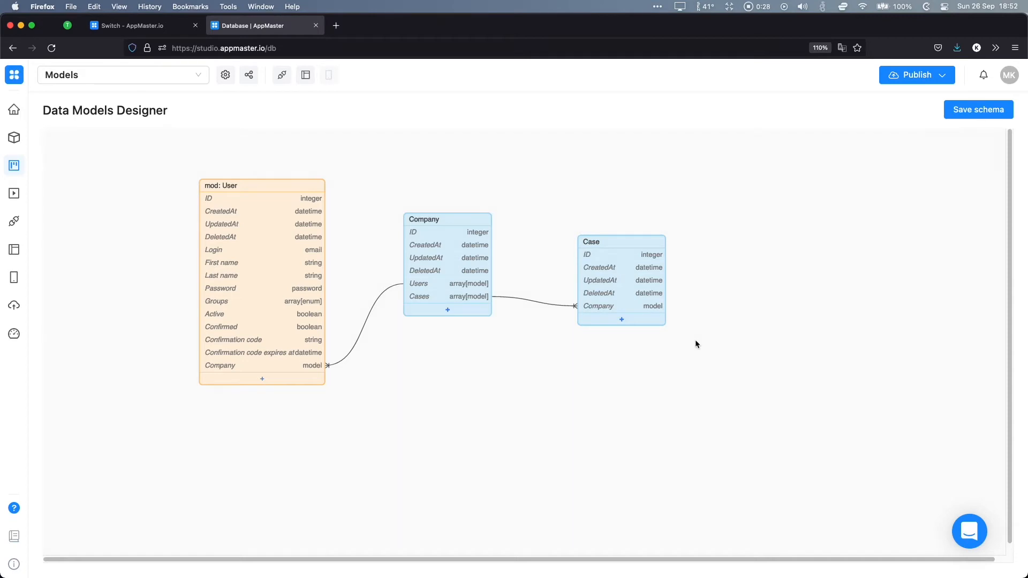
# Open the BP business process and inspect the static With value of the Auth: Get current user block
pyautogui.click(18, 196)
pyautogui.click(66, 231)
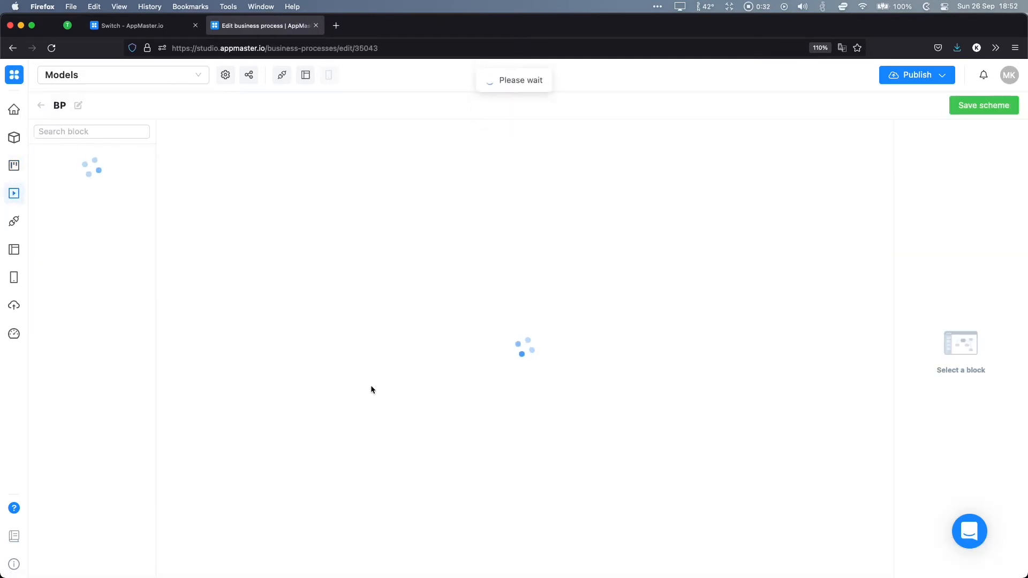
pyautogui.moveTo(355, 416); pyautogui.dragTo(367, 414)
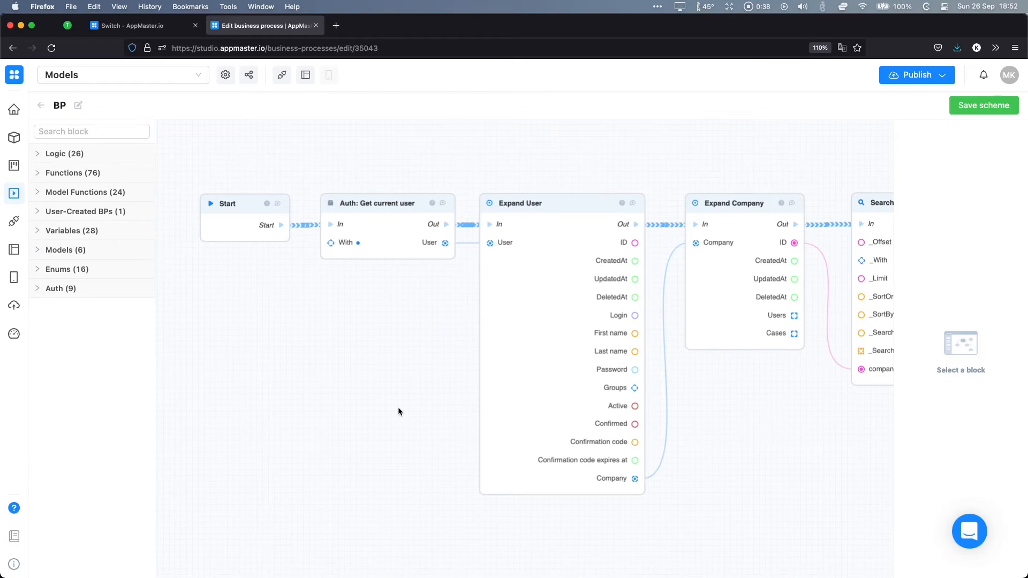
pyautogui.click(396, 236)
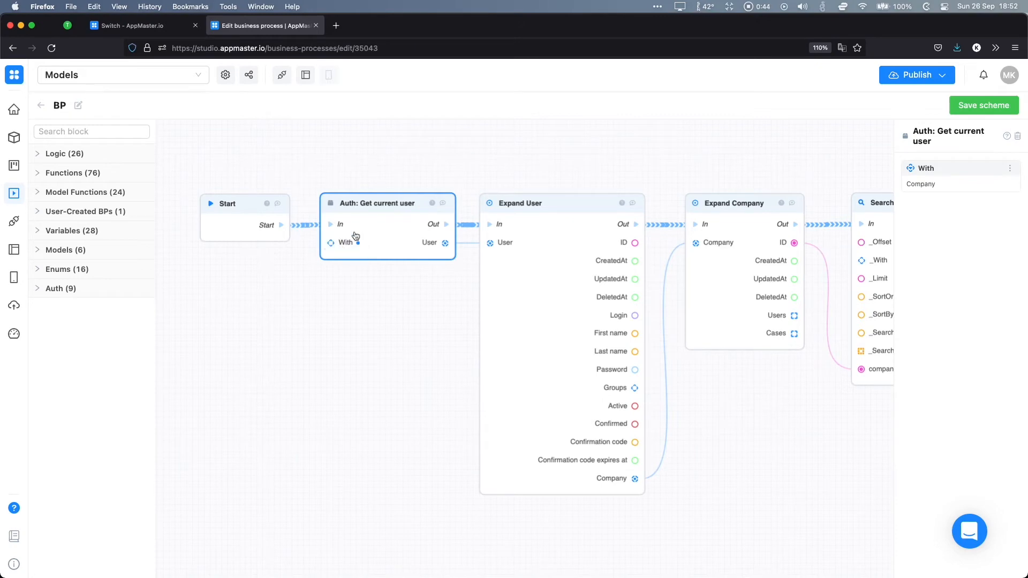
pyautogui.click(1010, 169)
pyautogui.click(986, 186)
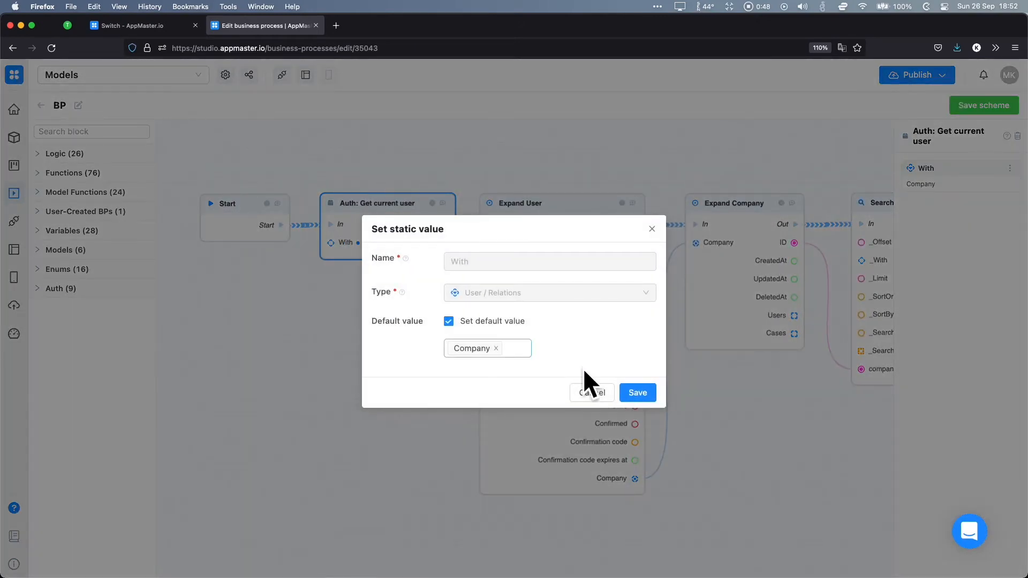
pyautogui.click(592, 393)
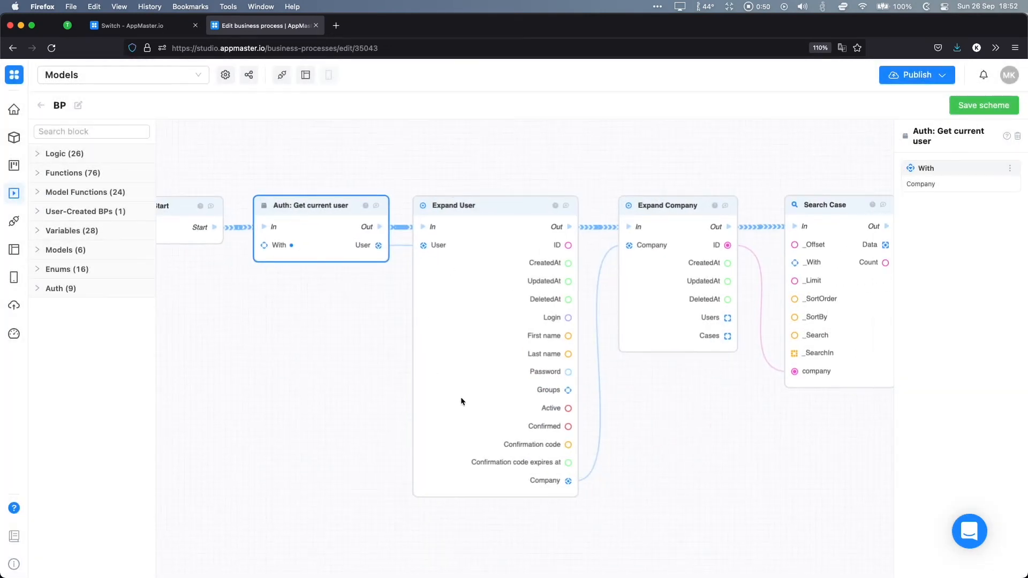
# Trace the business process connections from Expand User through Expand Company and Search Case to the End block
pyautogui.click(506, 311)
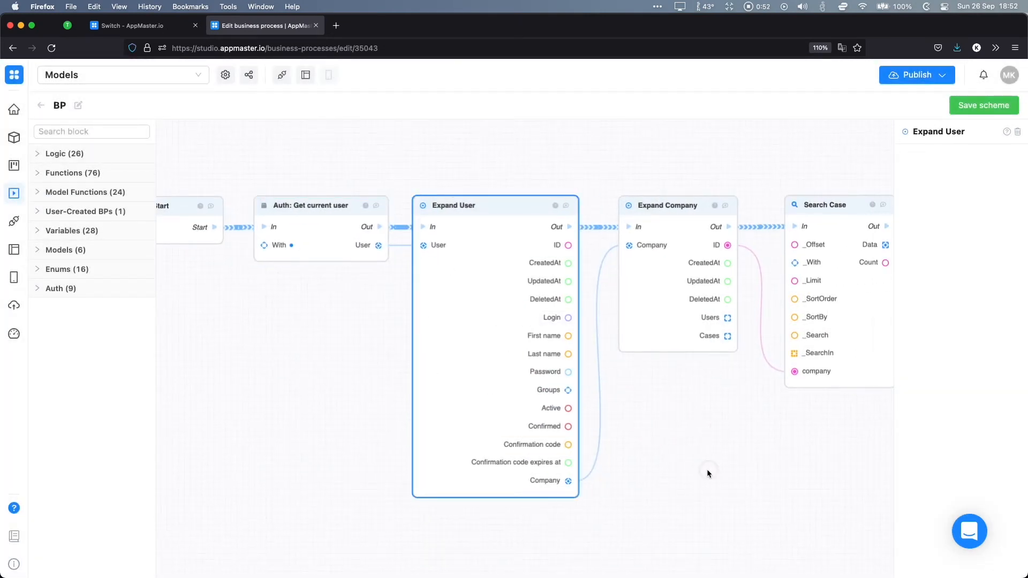
pyautogui.moveTo(707, 473); pyautogui.dragTo(615, 468)
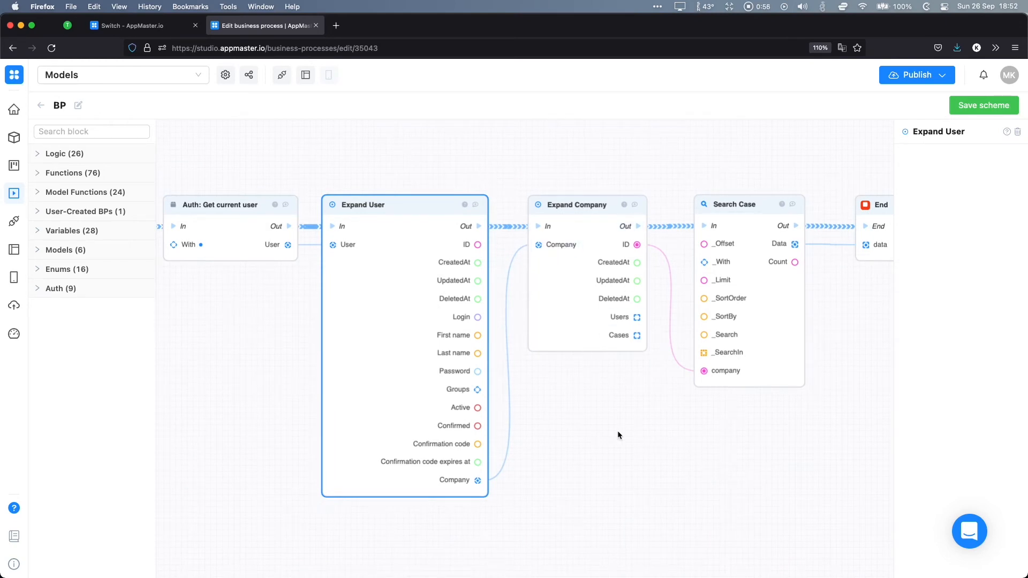
pyautogui.moveTo(618, 435); pyautogui.dragTo(565, 432)
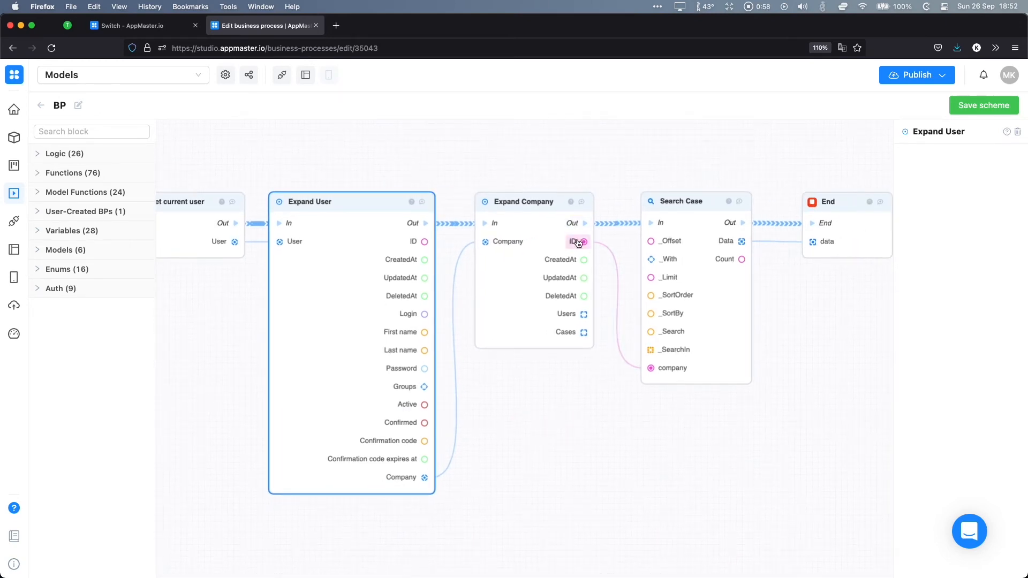
pyautogui.moveTo(772, 427); pyautogui.dragTo(627, 432)
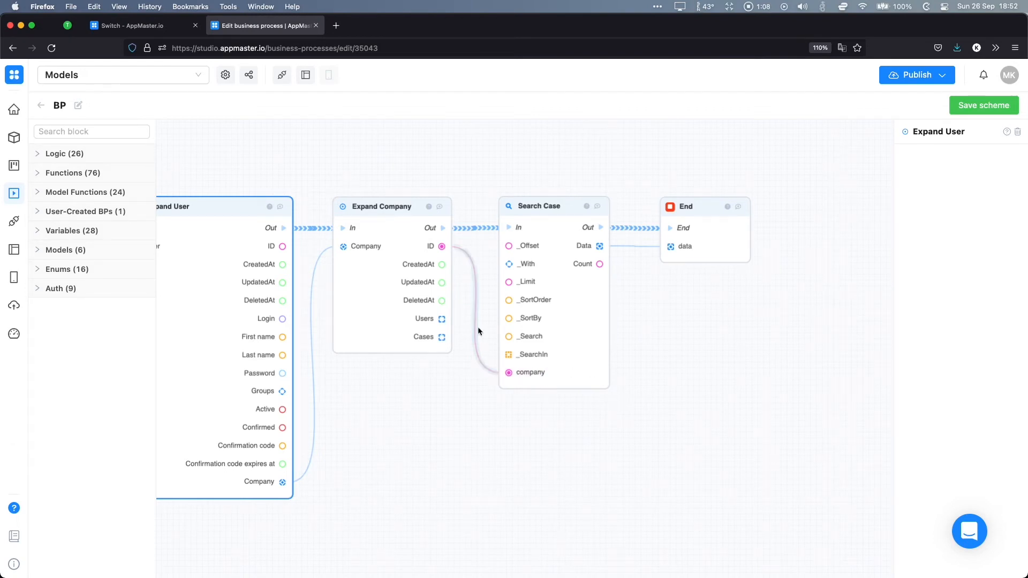
pyautogui.moveTo(445, 438); pyautogui.dragTo(388, 433)
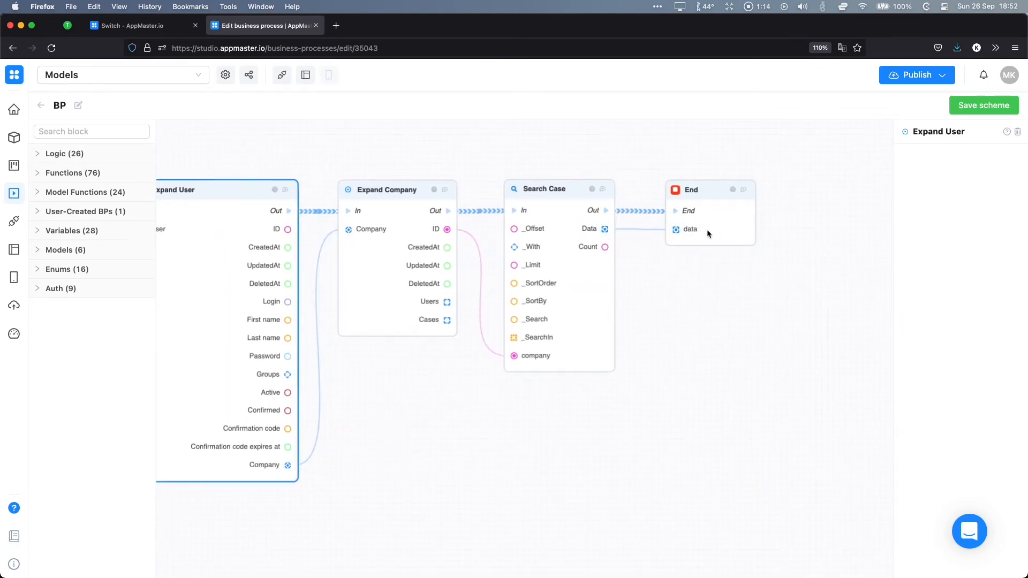
pyautogui.click(721, 233)
pyautogui.click(730, 299)
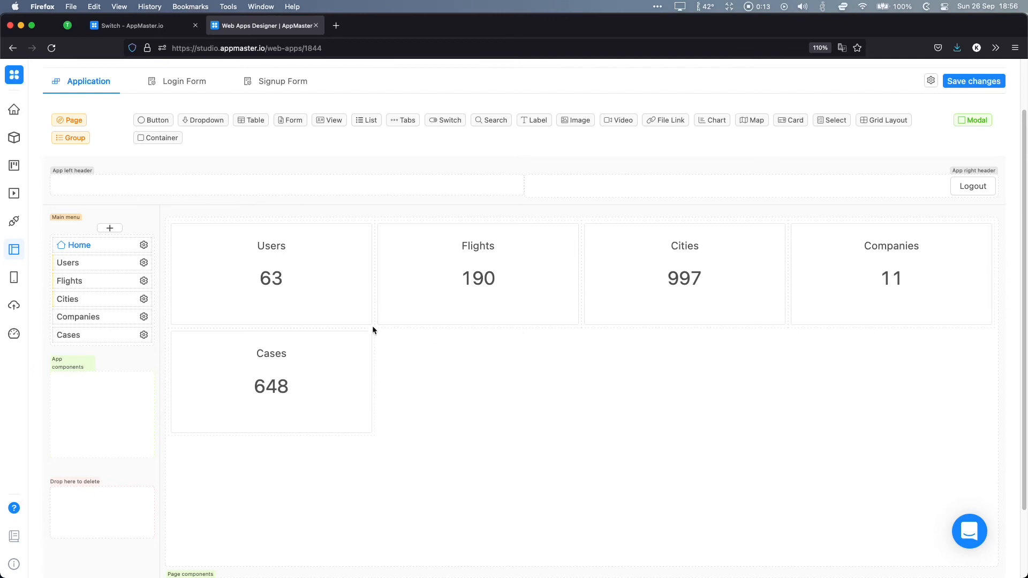
# Check which user groups the Users menu item is shown for, and save the menu item
pyautogui.click(101, 264)
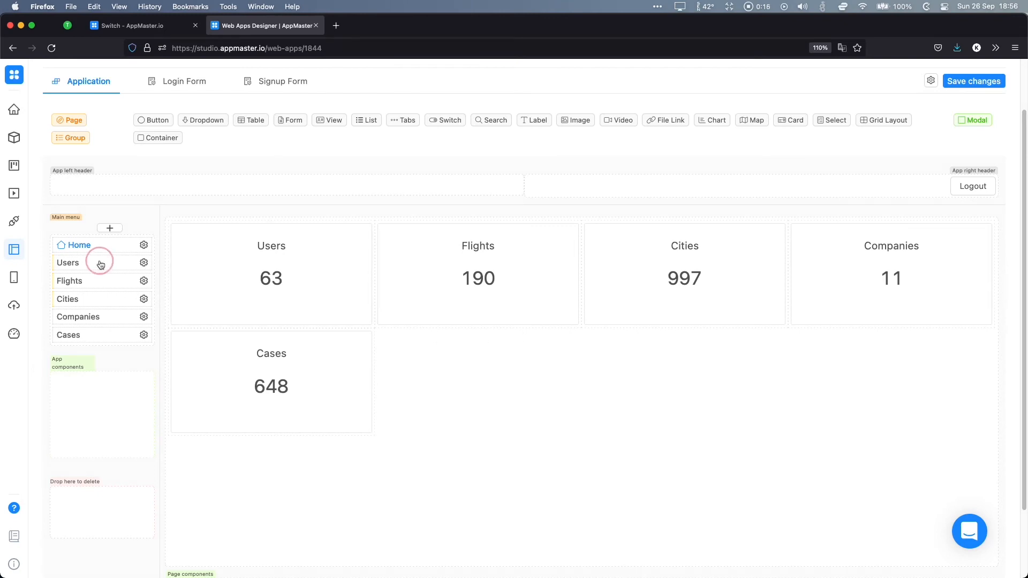
pyautogui.click(143, 263)
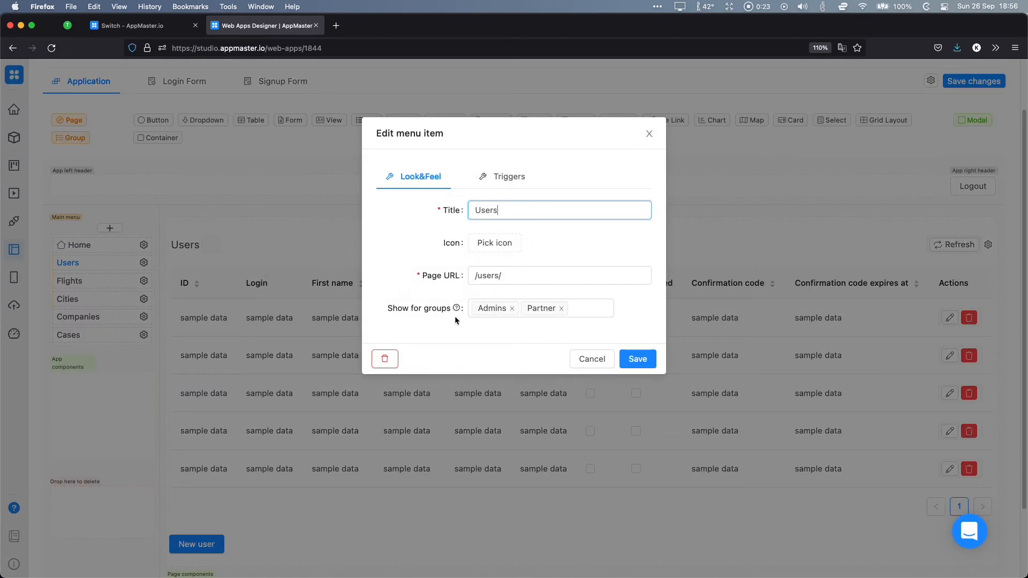
pyautogui.click(593, 311)
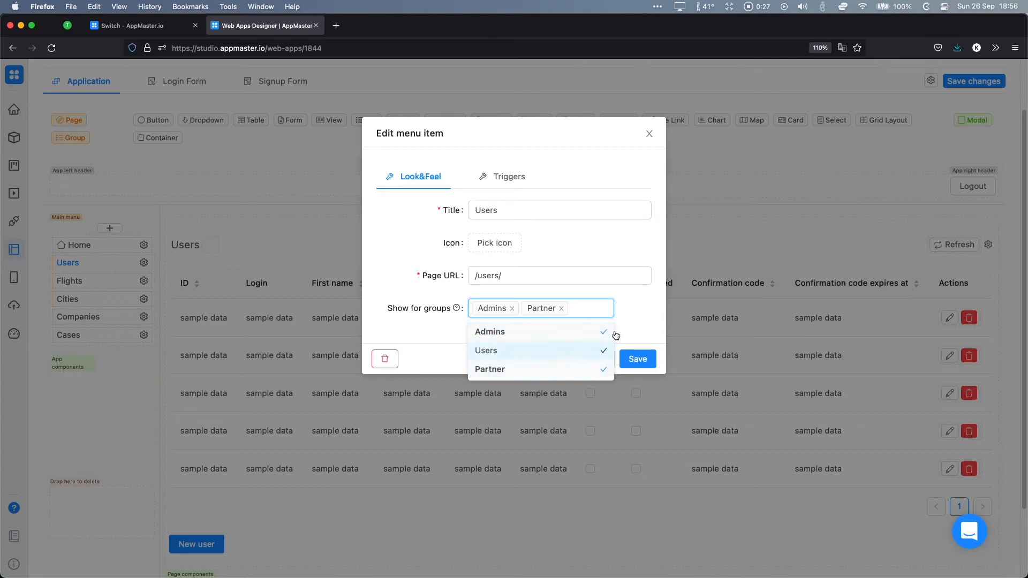
pyautogui.click(639, 316)
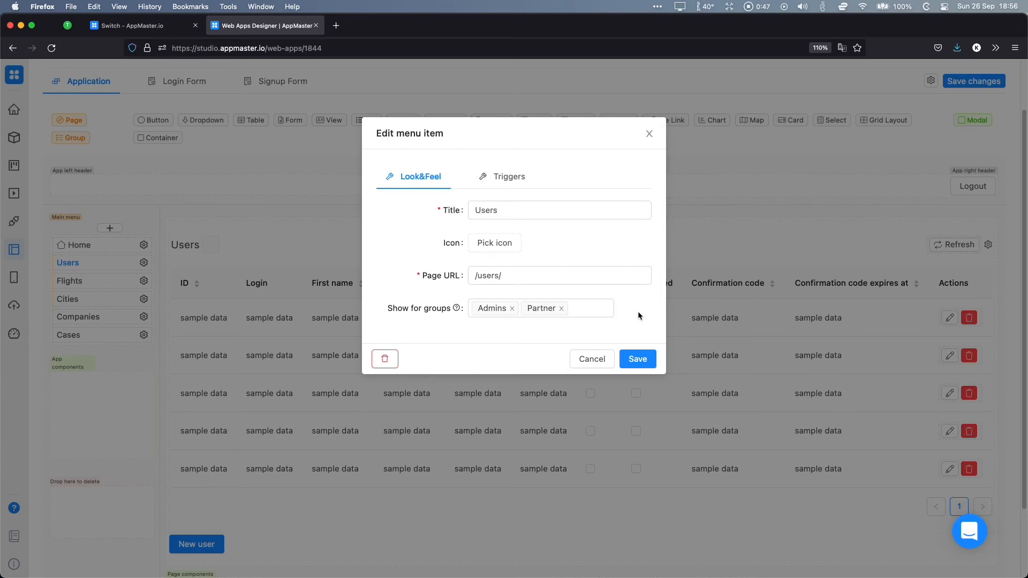
pyautogui.click(629, 361)
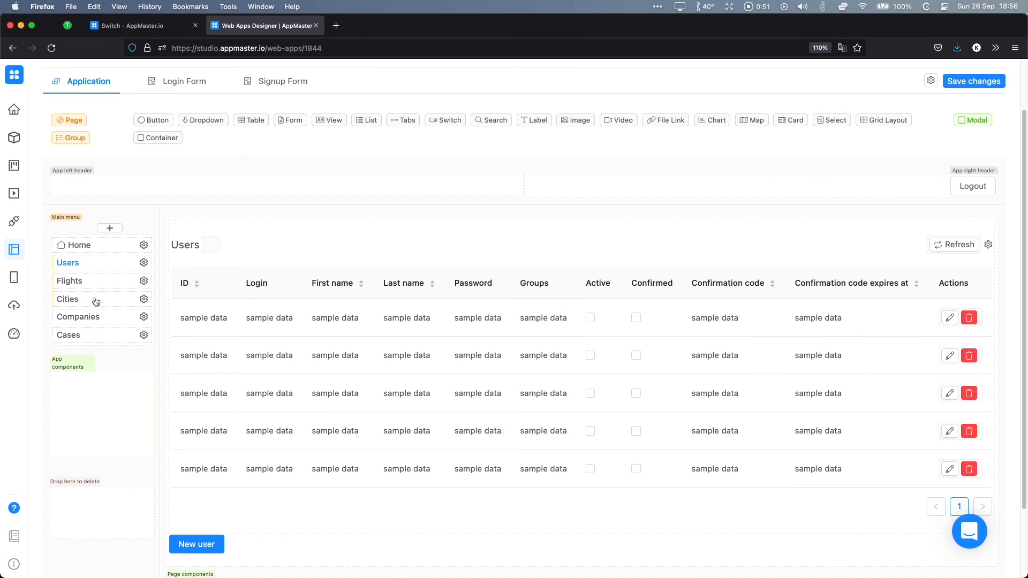
# On the Cases page, open the Load Data action of the table's onShow trigger for editing
pyautogui.click(89, 335)
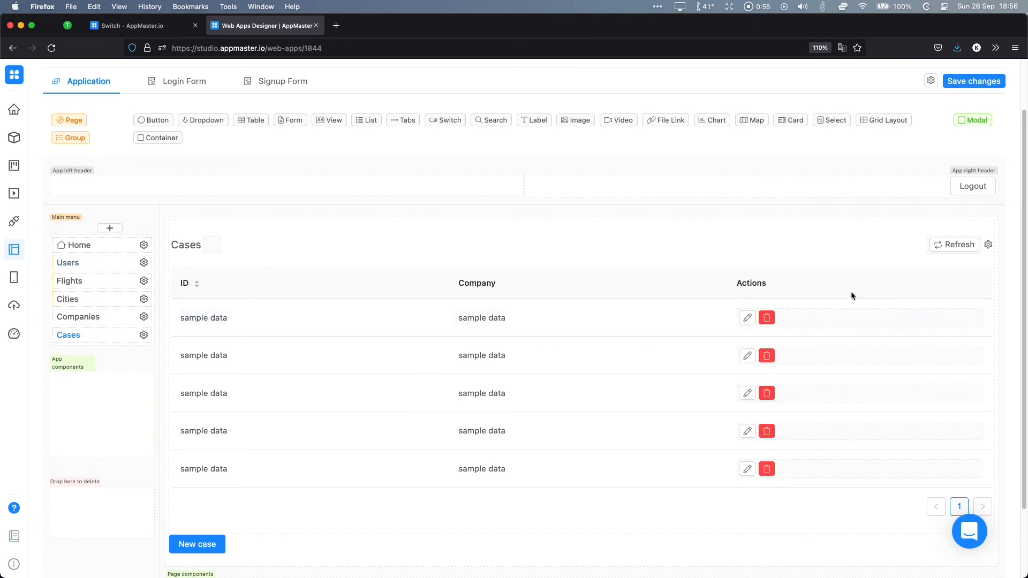
pyautogui.click(989, 244)
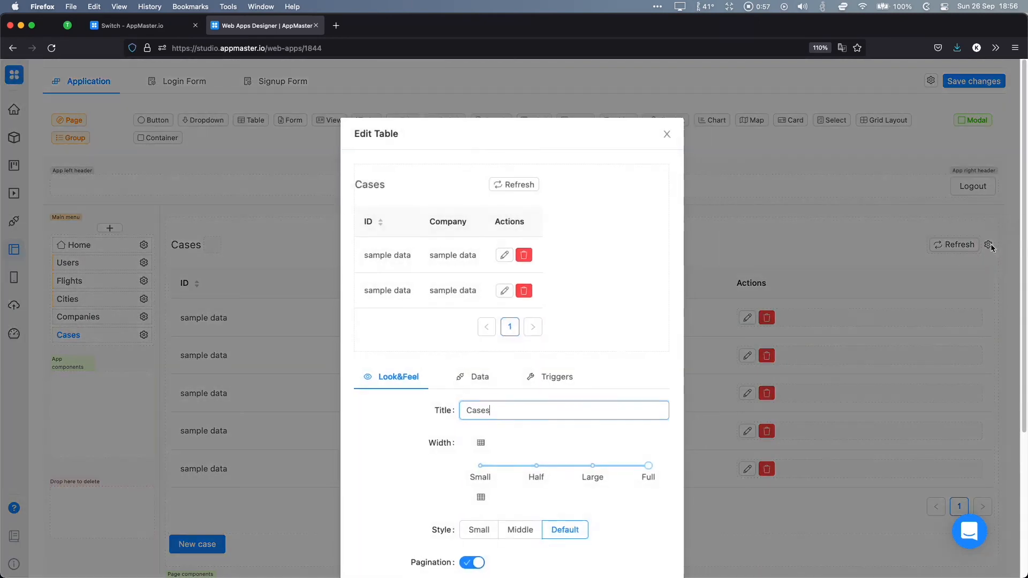
pyautogui.click(553, 394)
pyautogui.scroll(-2, 553, 394)
pyautogui.click(558, 333)
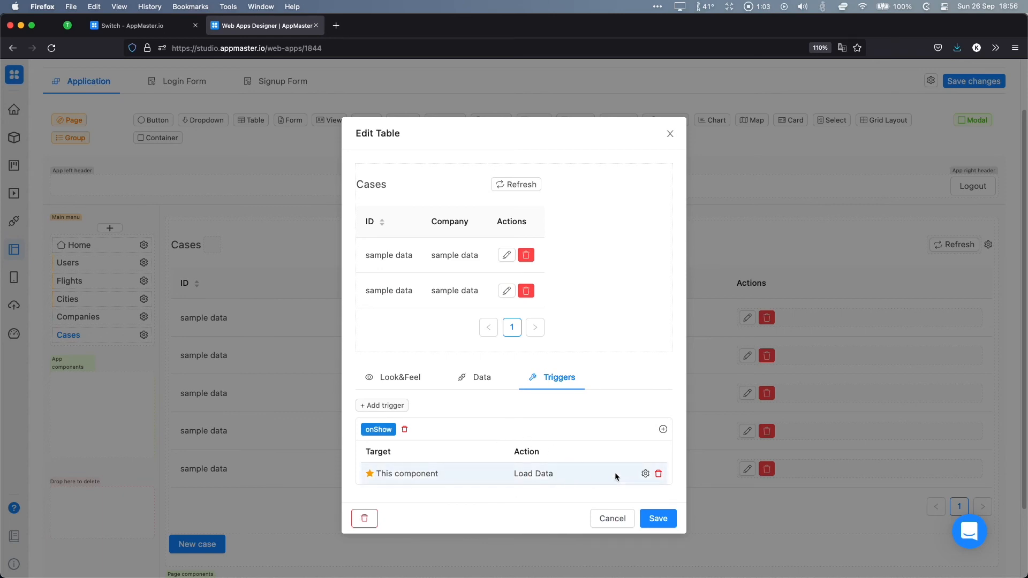
pyautogui.click(646, 474)
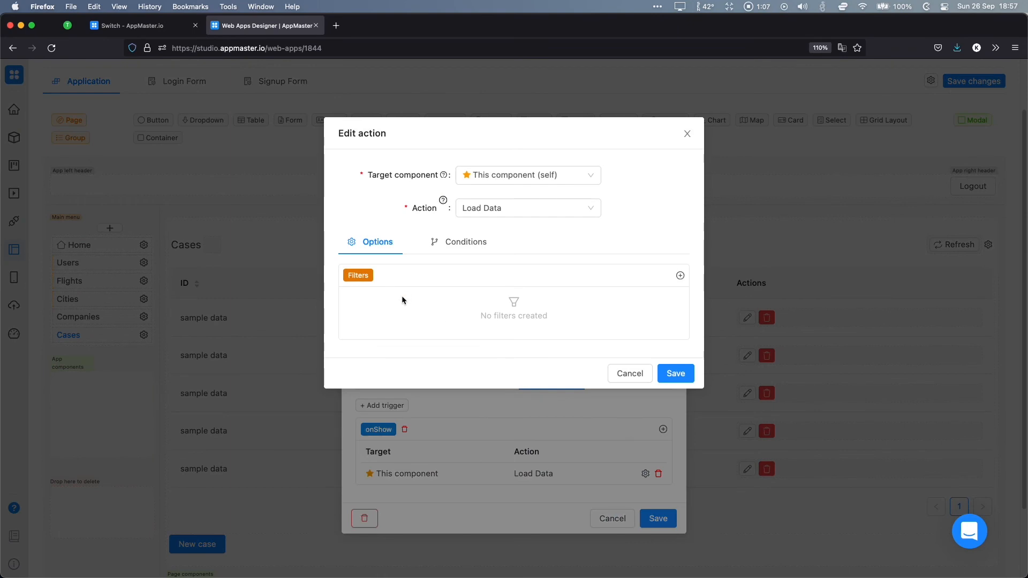
# Add a filter to the Load Data action with company equal to 2, and save the action and the Cases table
pyautogui.click(680, 275)
pyautogui.click(417, 201)
pyautogui.scroll(-1, 413, 321)
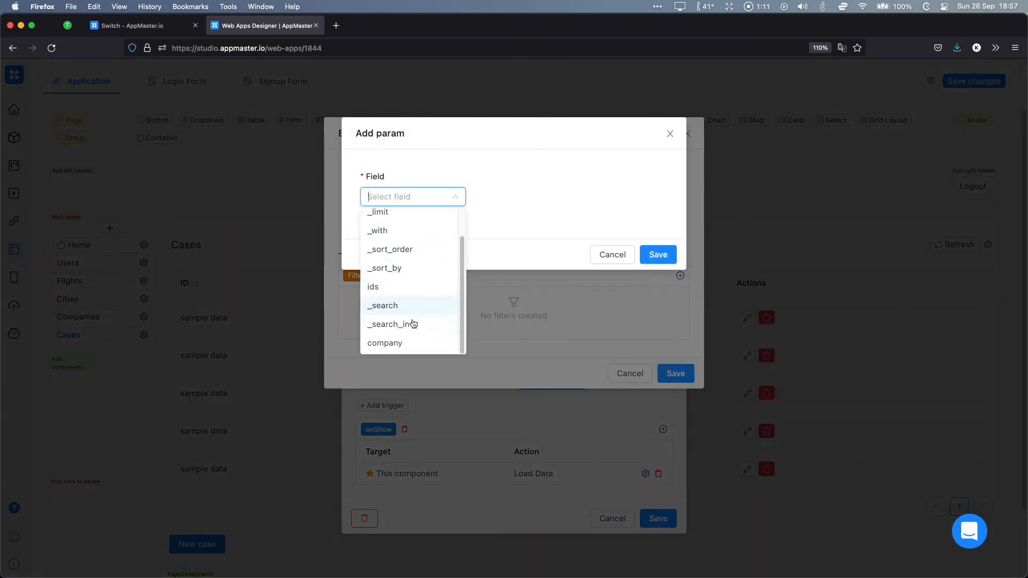
pyautogui.click(402, 344)
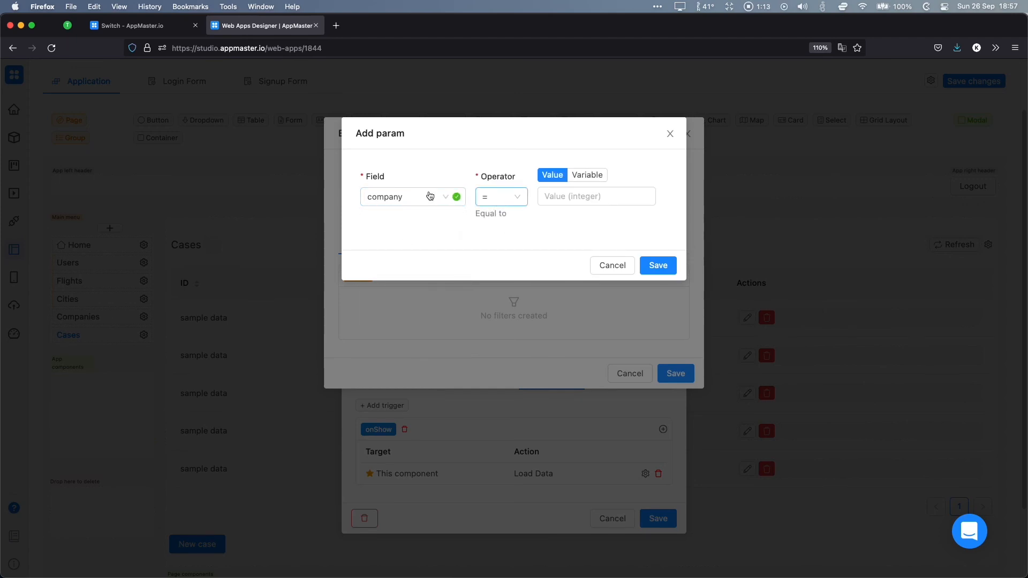
pyautogui.click(572, 197)
pyautogui.write('2')
pyautogui.click(650, 266)
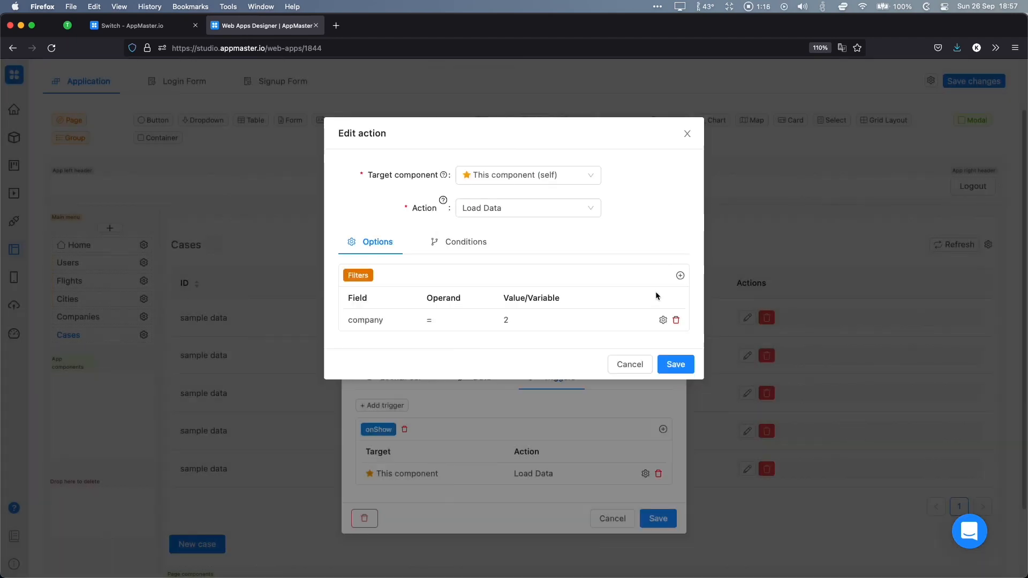
pyautogui.click(675, 362)
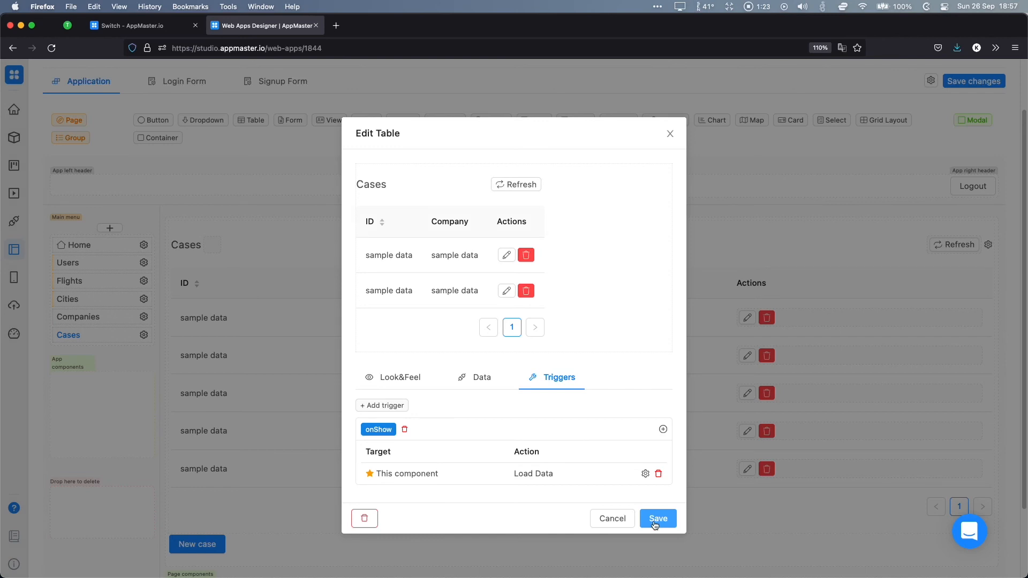
pyautogui.click(654, 520)
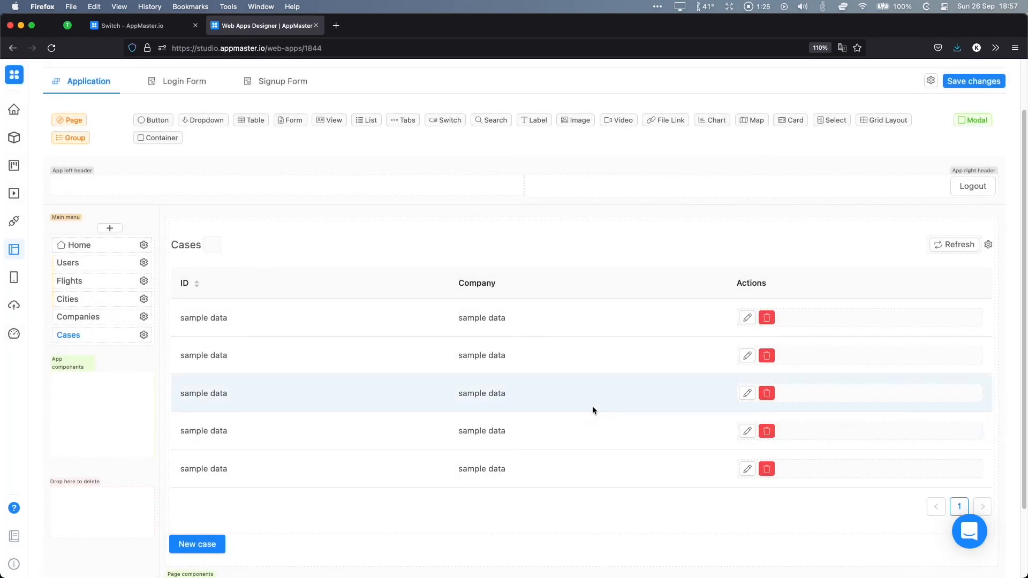